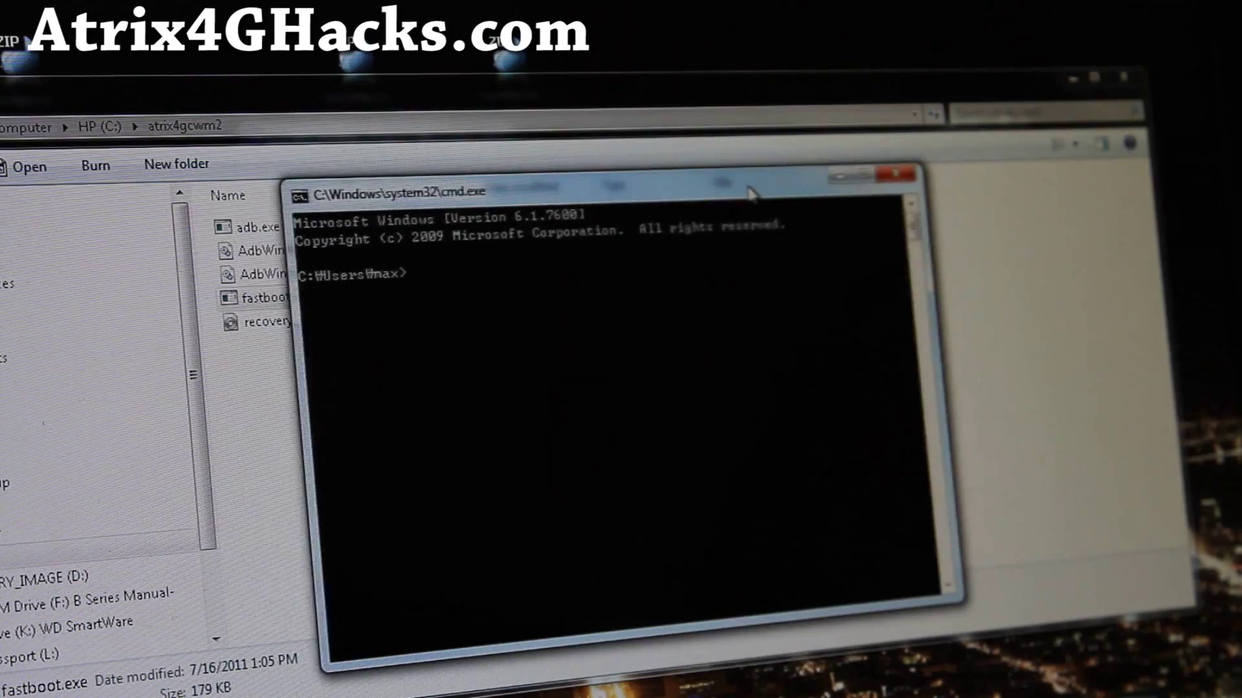
Step: Move the new Command Prompt window over the atrix4gcwm2 folder window
left_click_drag(602, 165, 747, 169)
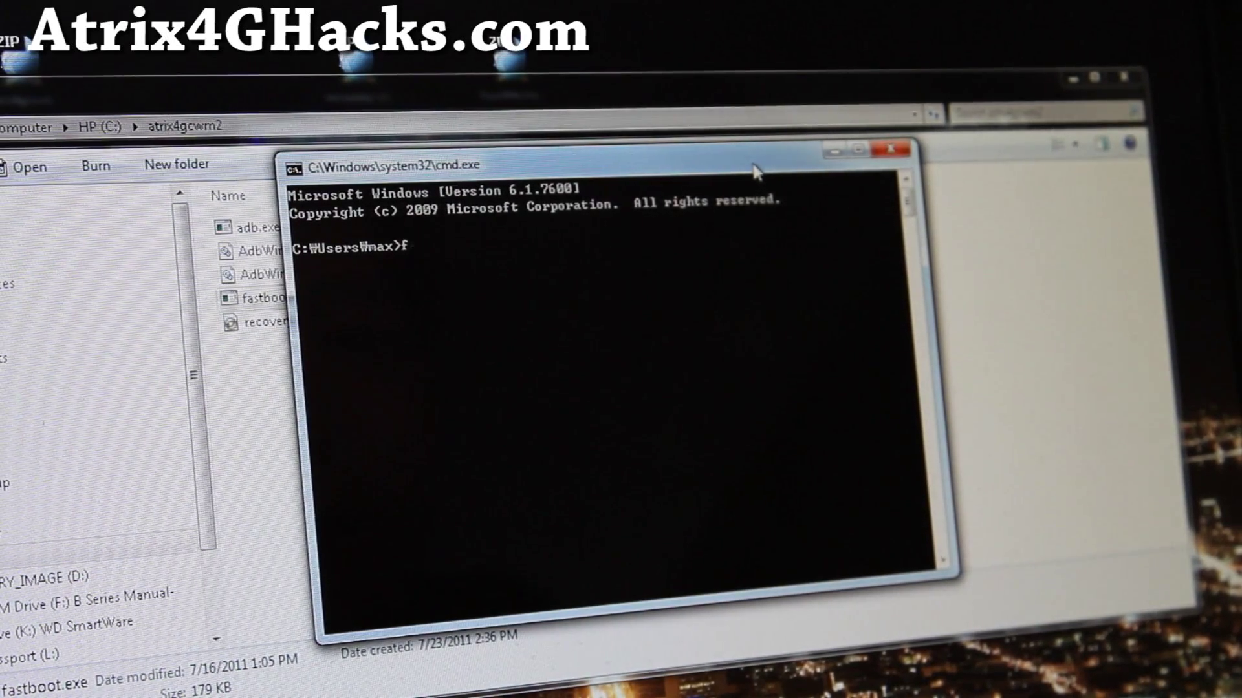
type("\\")
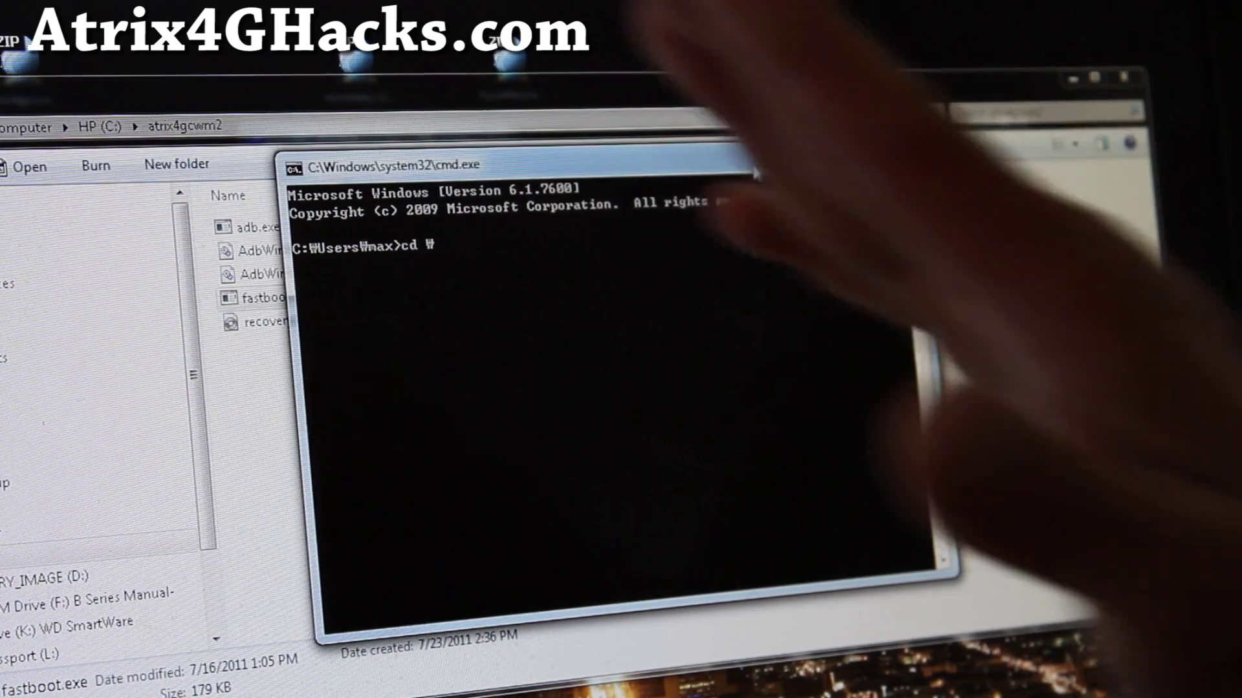
type("4gcwm2")
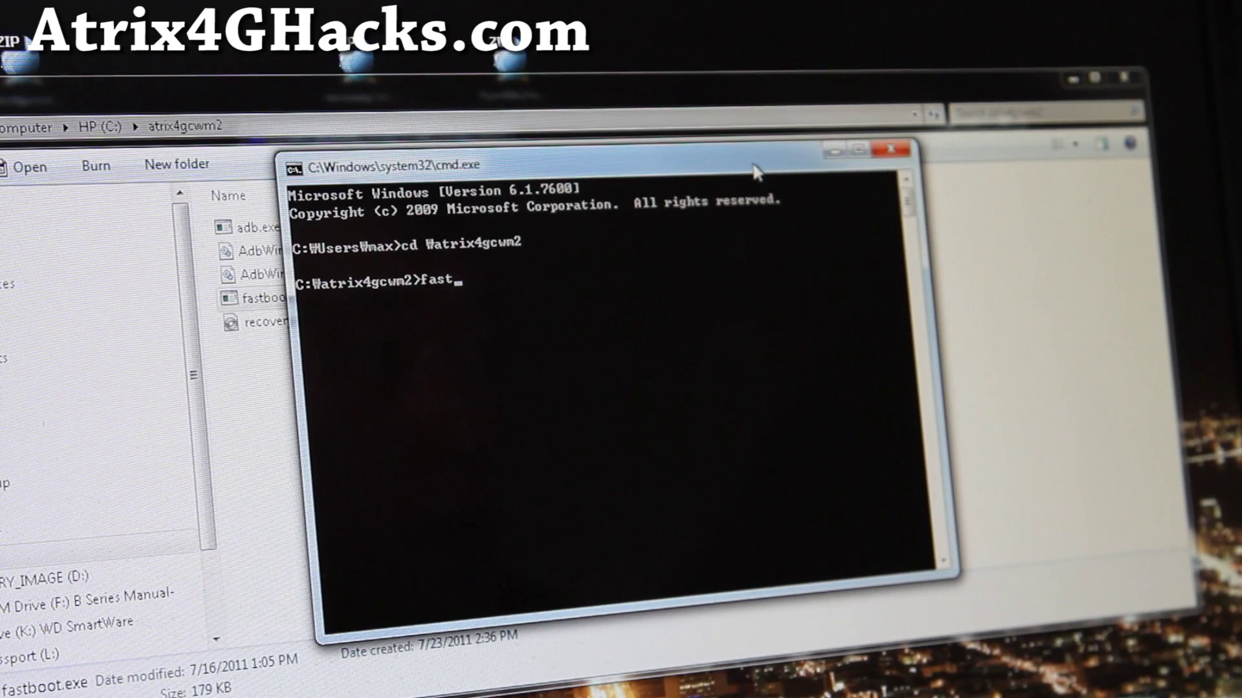
type("fastboot oem unlock")
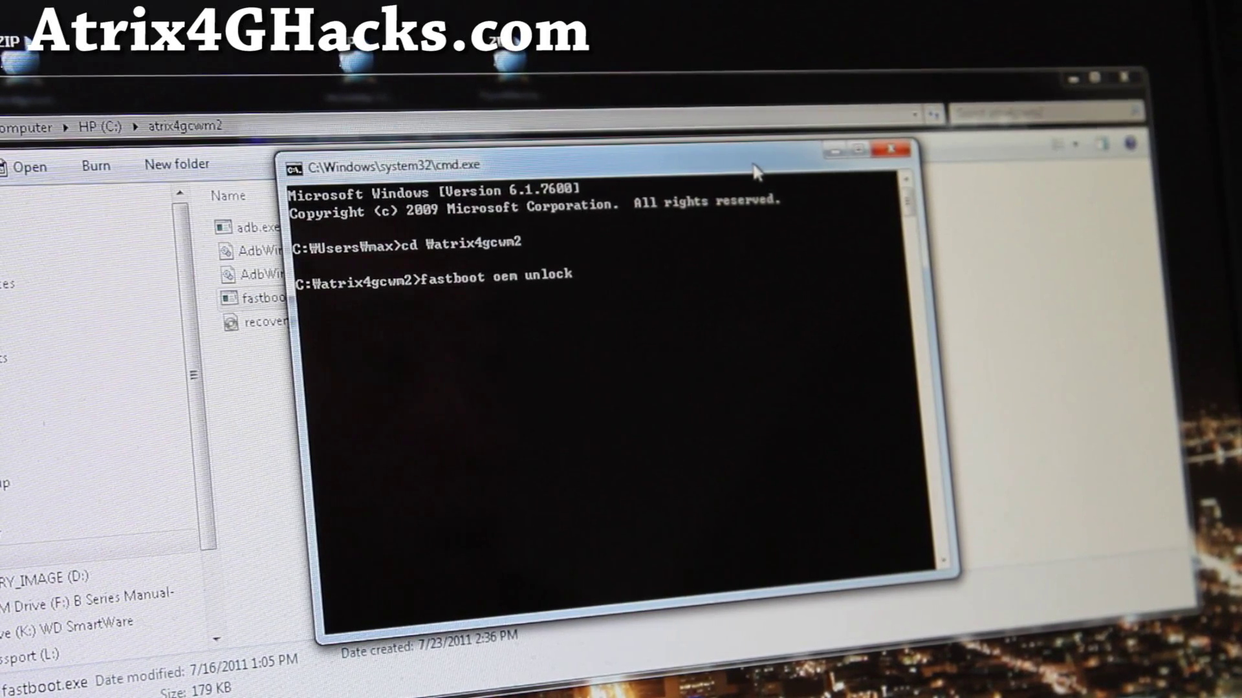
Step: From the atrix4gcwm2 folder, run 'fastboot oem unlock' to get the device's unlock ID
key("Return")
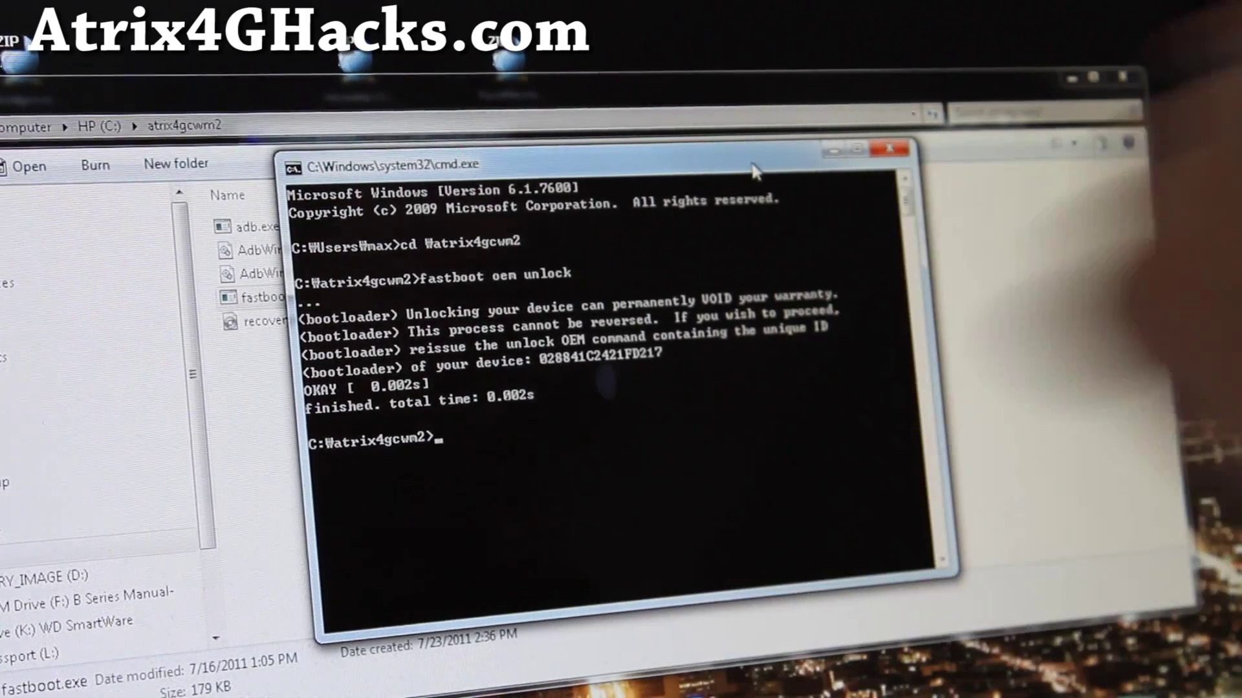
type("fast")
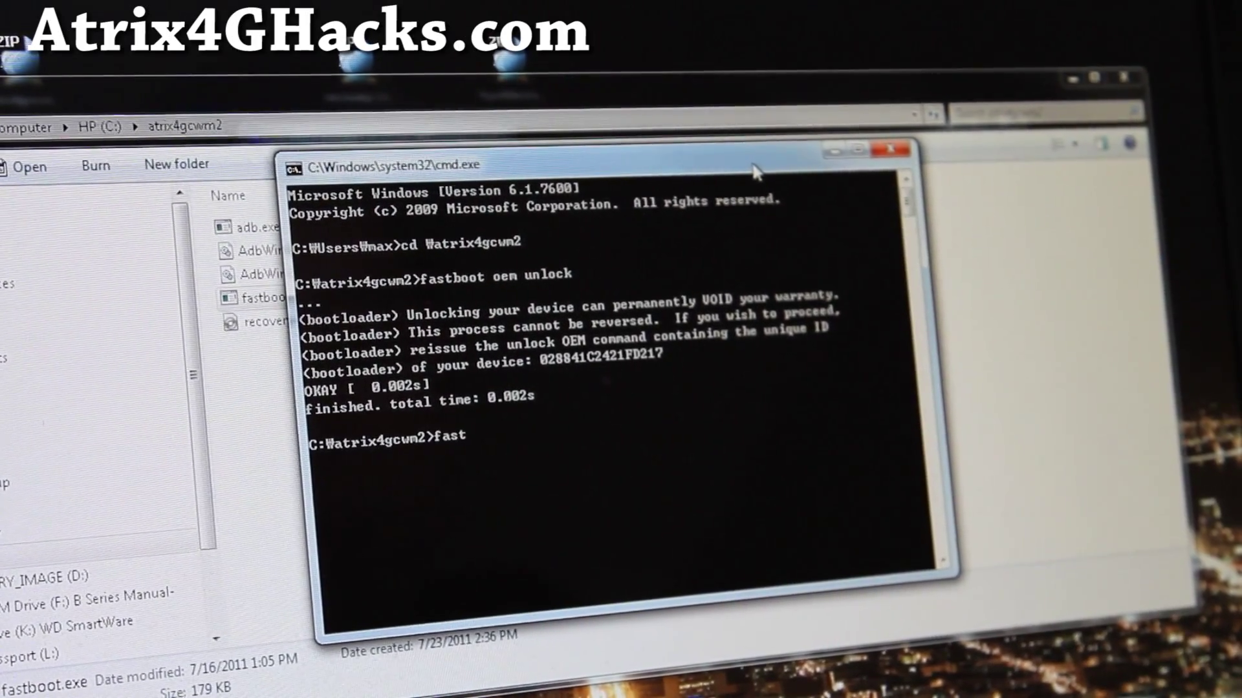
type("boot oem unlcok")
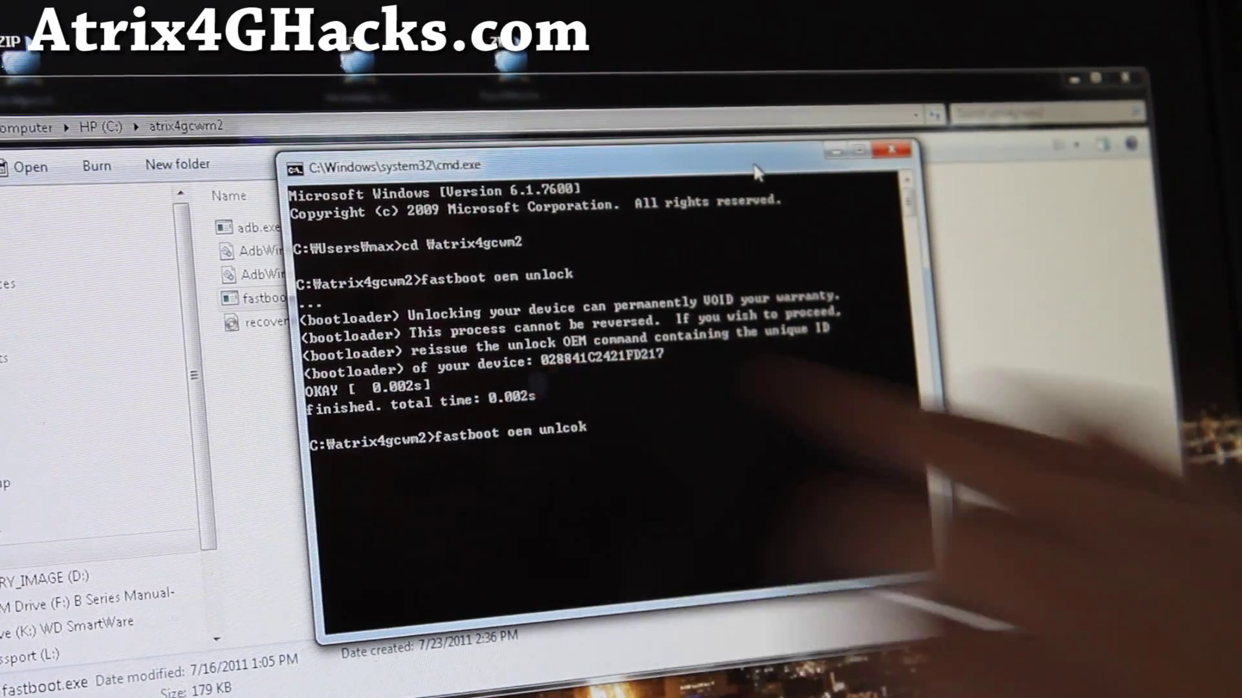
type("02")
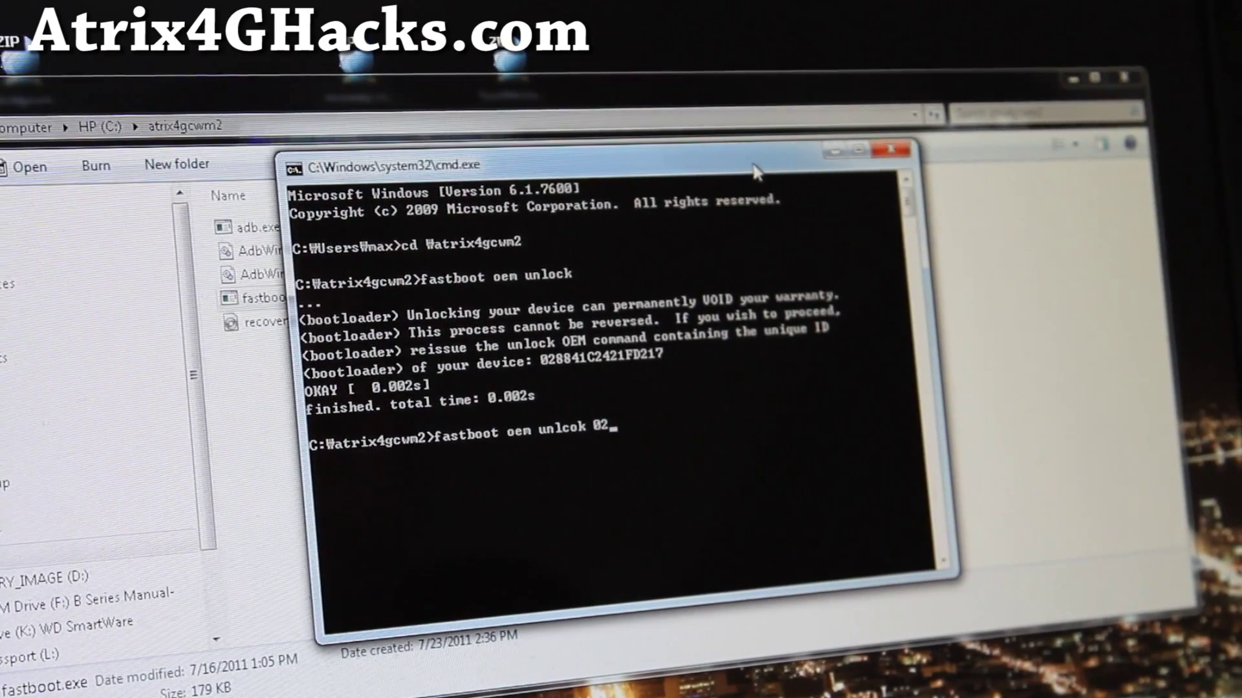
type("41C2421")
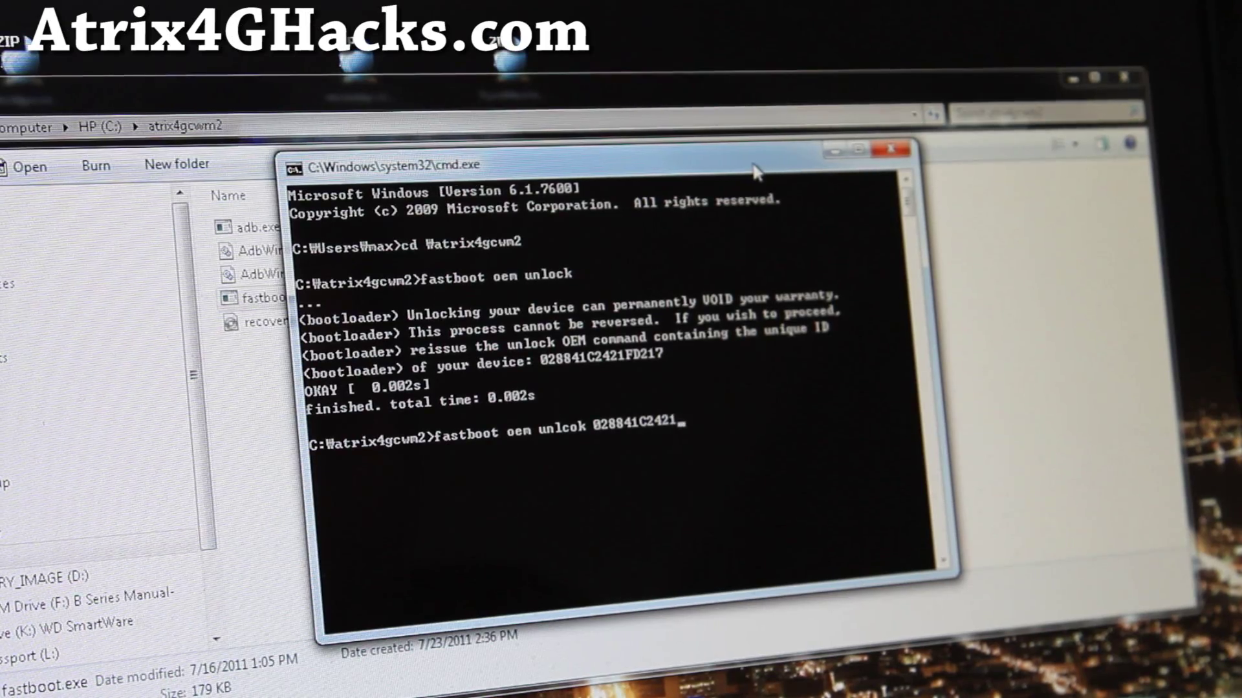
type("7")
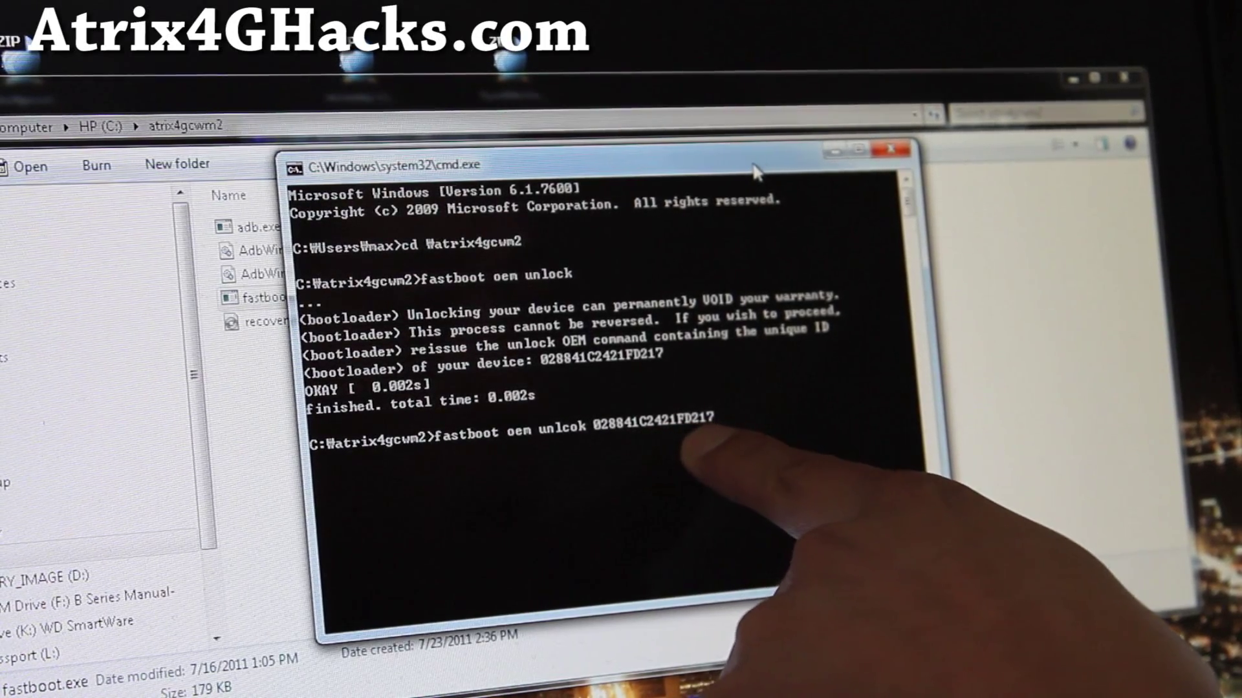
Step: Run 'fastboot oem unlock' with the device ID, which returns FAILED
key("Return")
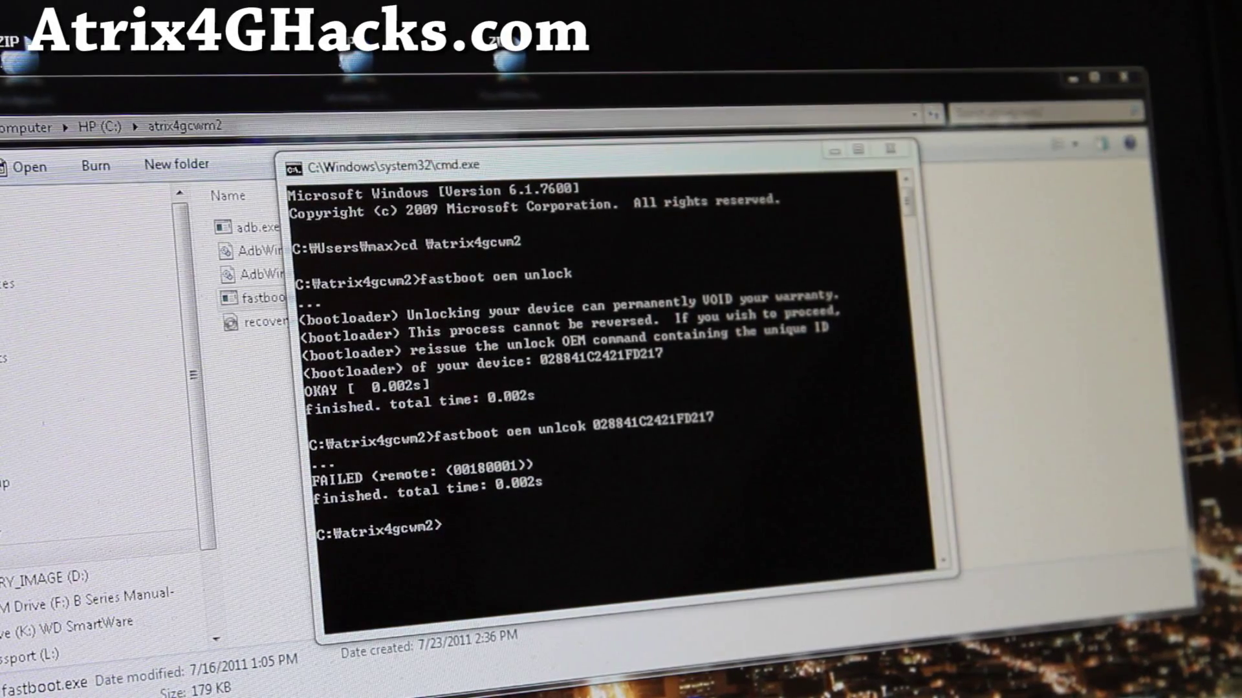
left_click(781, 438)
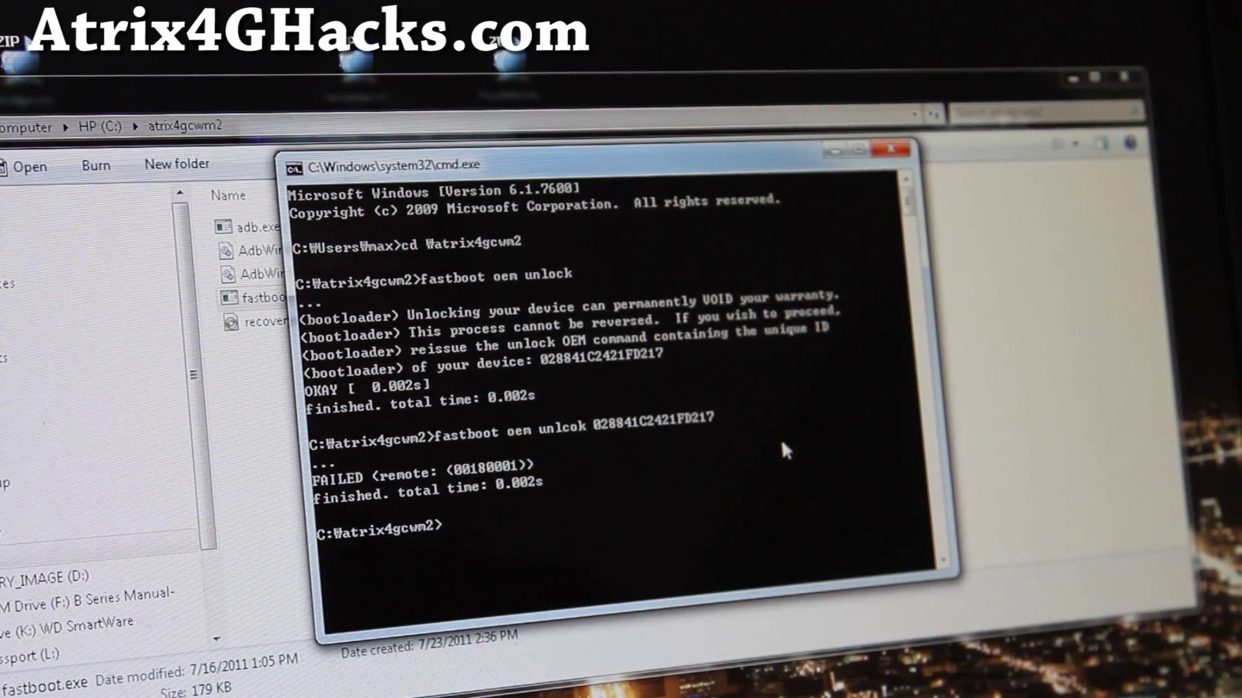
Step: Fix 'unlcok' to 'unlock' in the recalled command and rerun it, unlocking the device
key("Up")
key("Left")
key("Left")
key("Left")
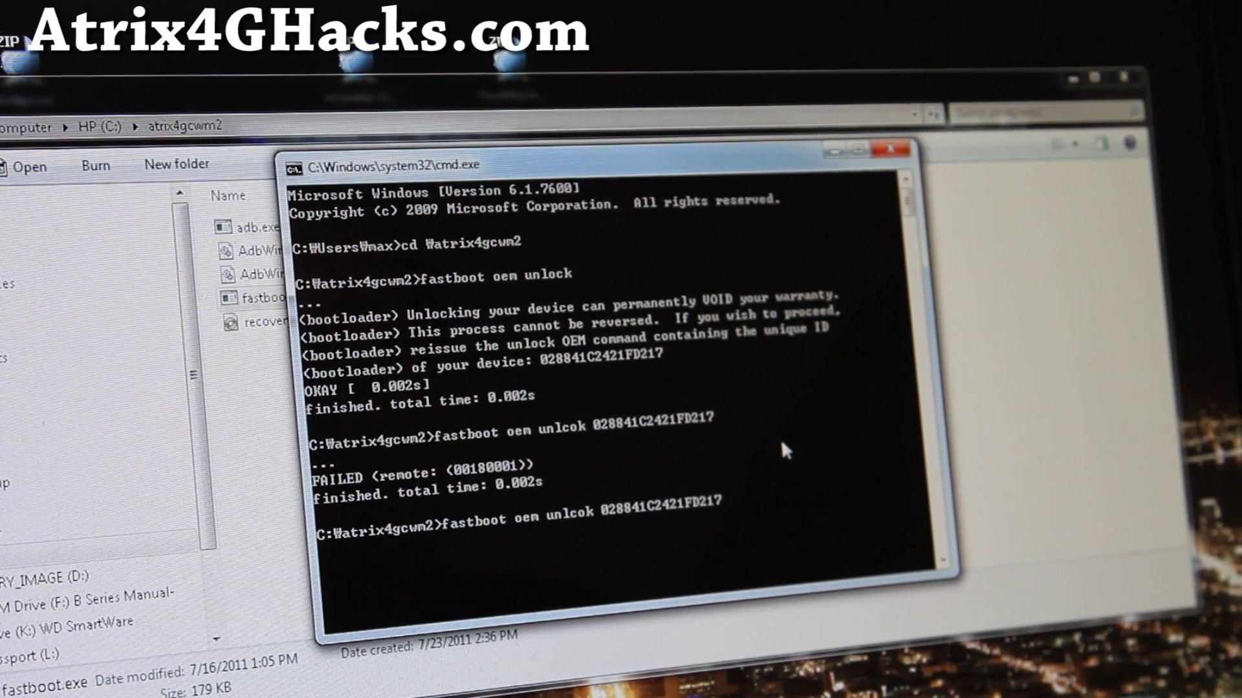
key("BackSpace")
key("BackSpace")
key("BackSpace")
type("ock")
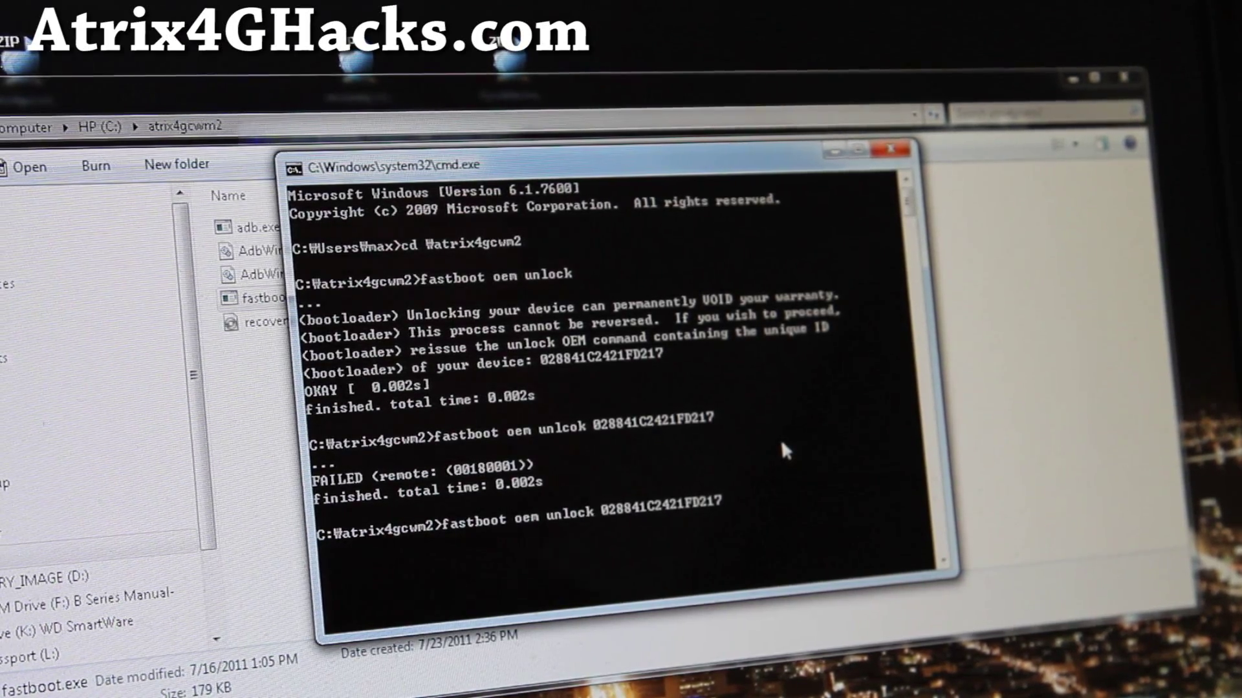
key("Return")
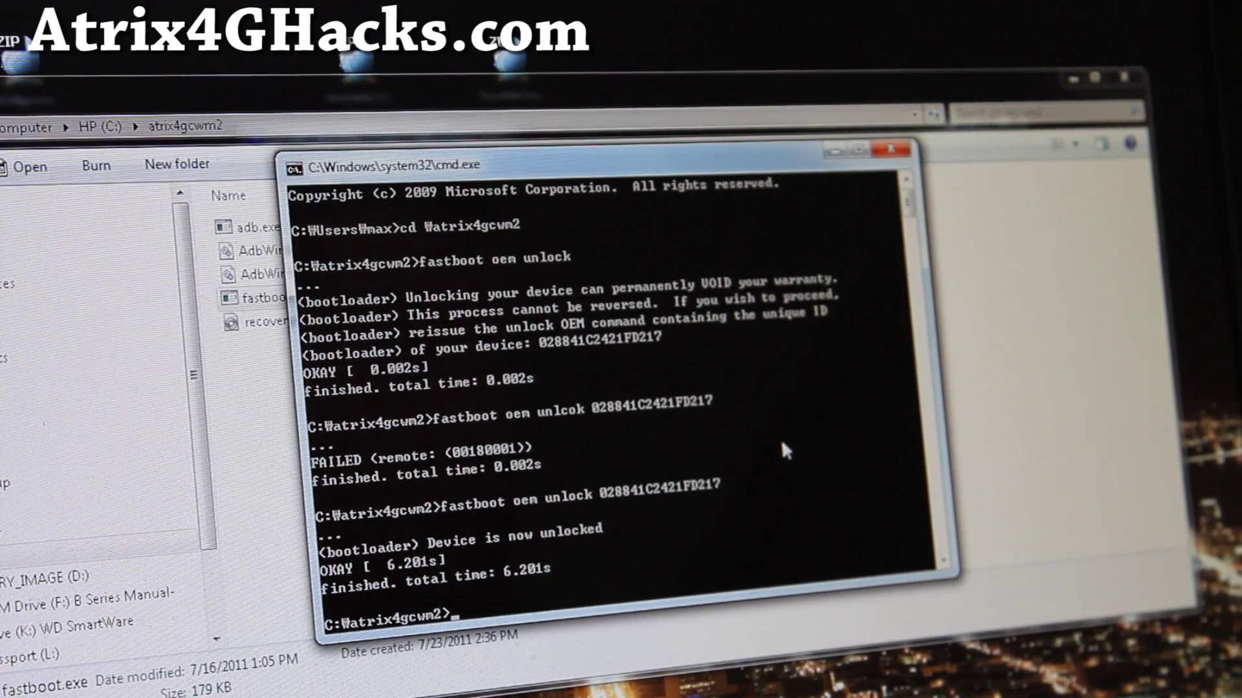
type("flas")
type("h r")
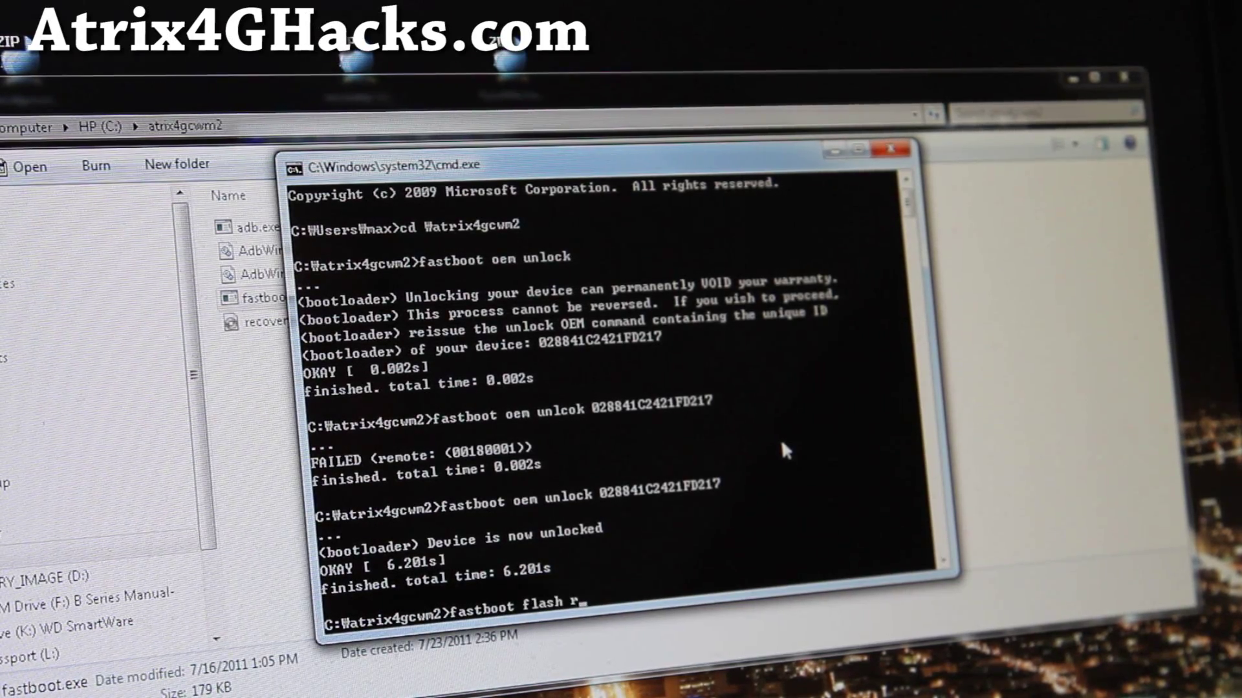
type("ecovery re")
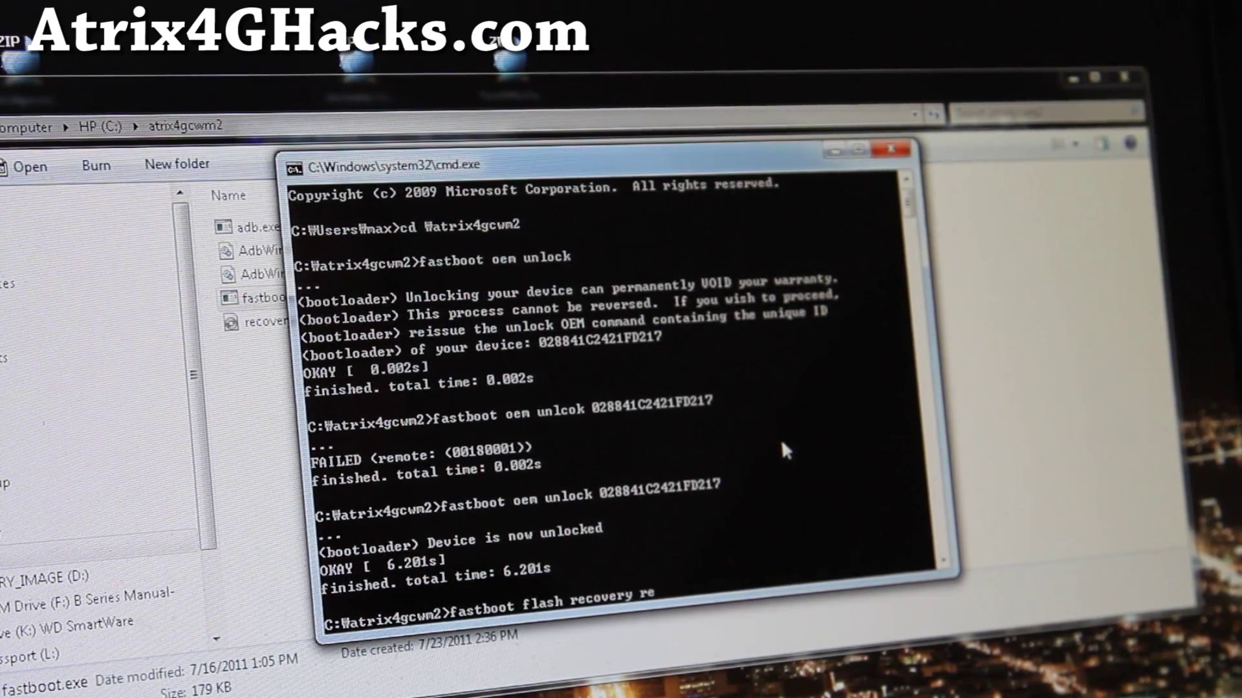
type("covery-en-goapk-0630-1029.img")
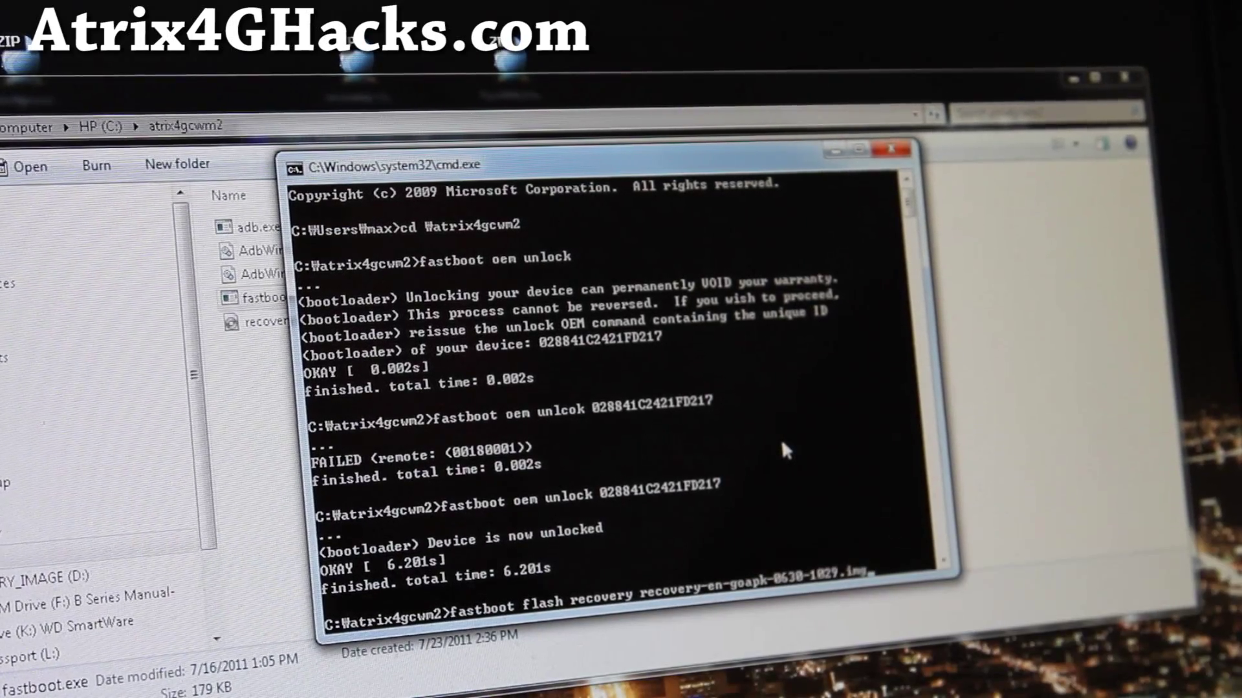
Step: Run 'fastboot flash recovery recovery-en-goapk-0630-1029.img', with sending and writing both OKAY
key("Return")
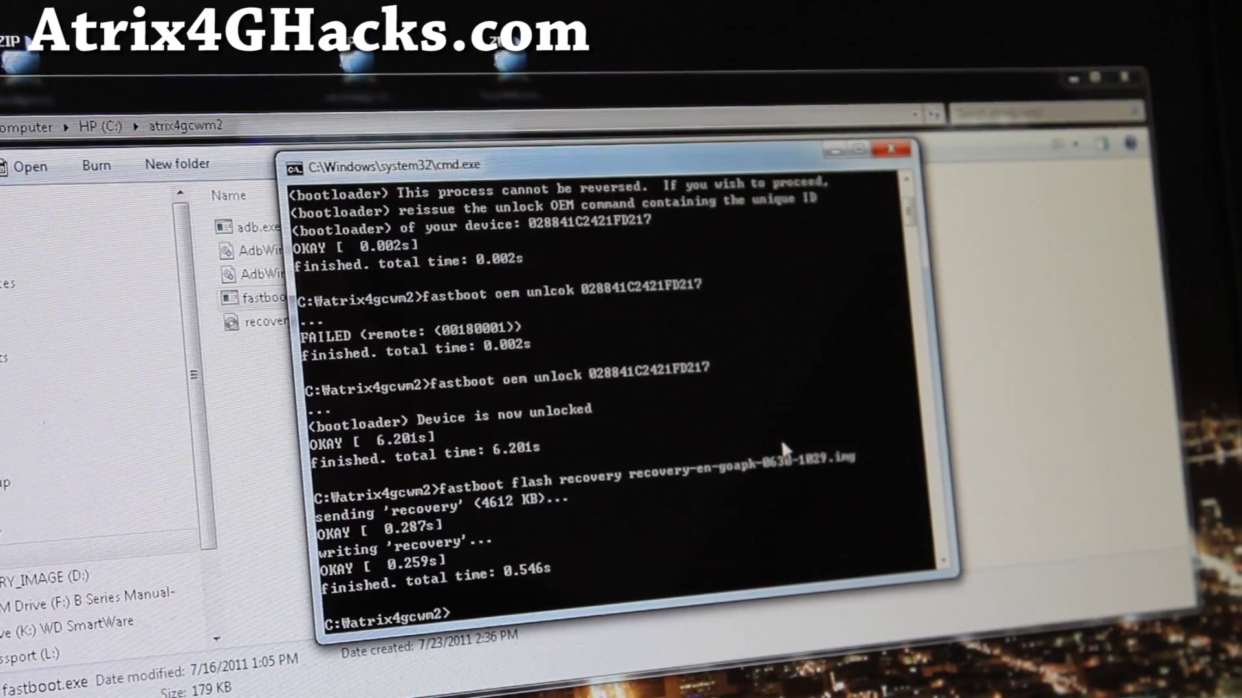